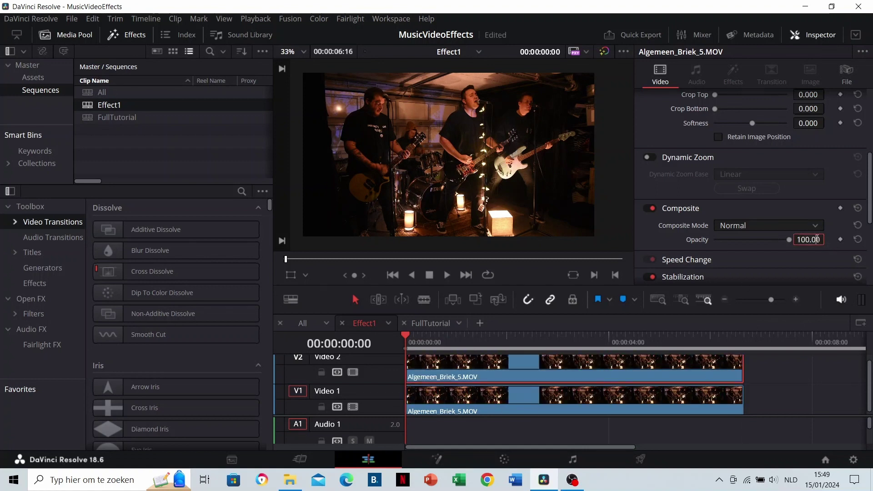
- Set the V2 clip's opacity to 50, nudge it slightly later, and preview from the start
{"action": "key", "text": "Return"}
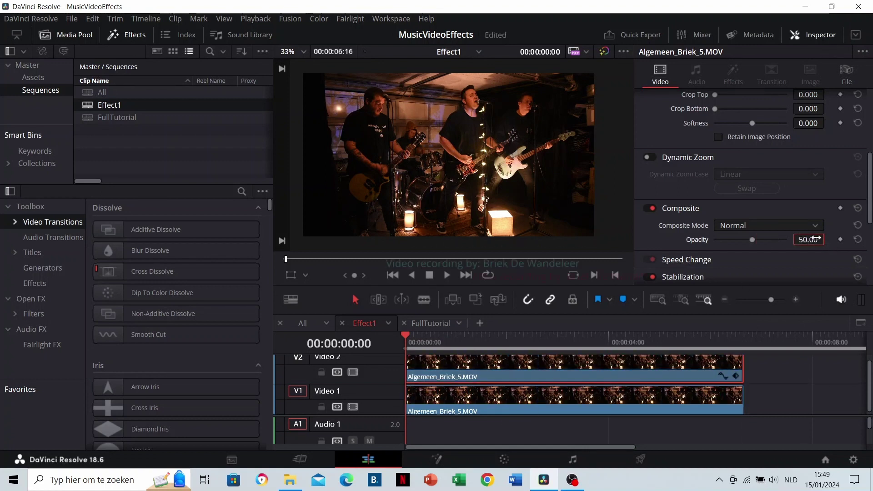
{"action": "left_click_drag", "start_coordinate": [508, 370], "coordinate": [532, 372]}
{"action": "key", "text": "space"}
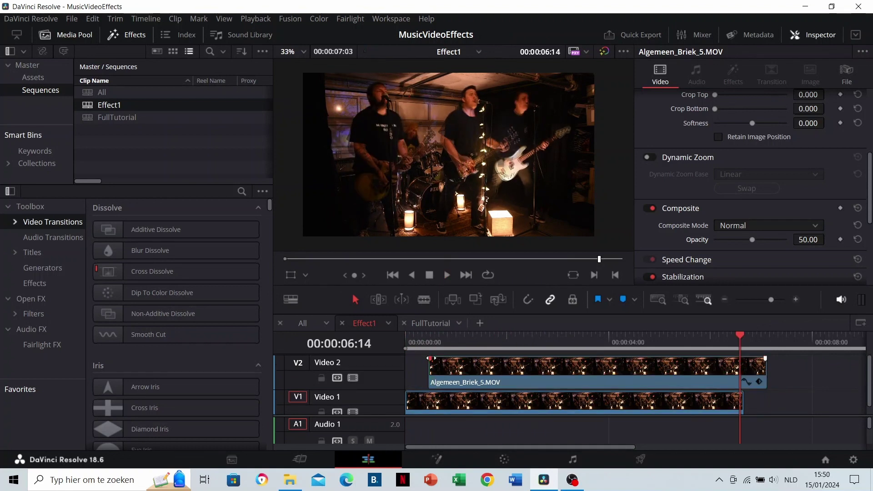
{"action": "left_click", "coordinate": [404, 342]}
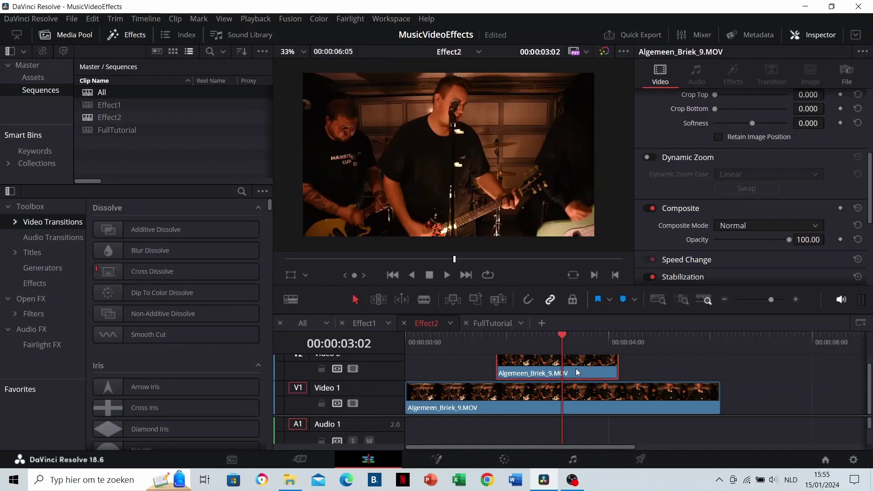
- Set the V2 clip's Composite Mode to Add and preview the blend
{"action": "left_click", "coordinate": [755, 226]}
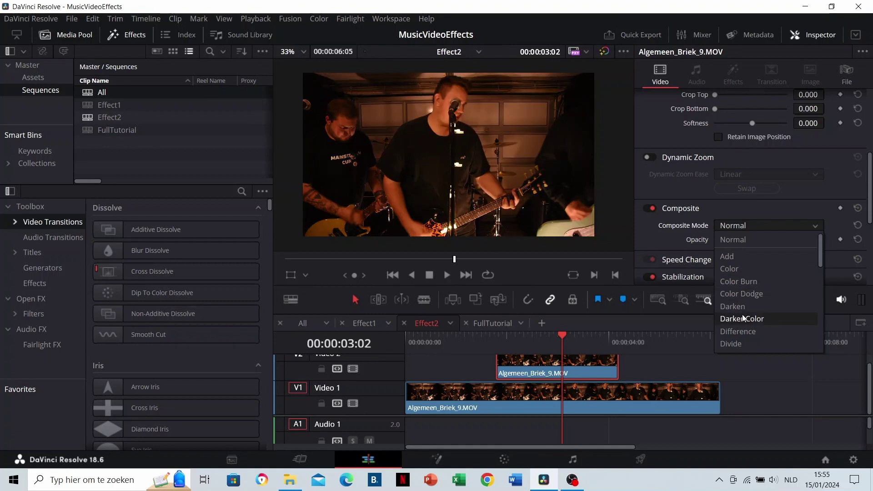
{"action": "left_click", "coordinate": [740, 257]}
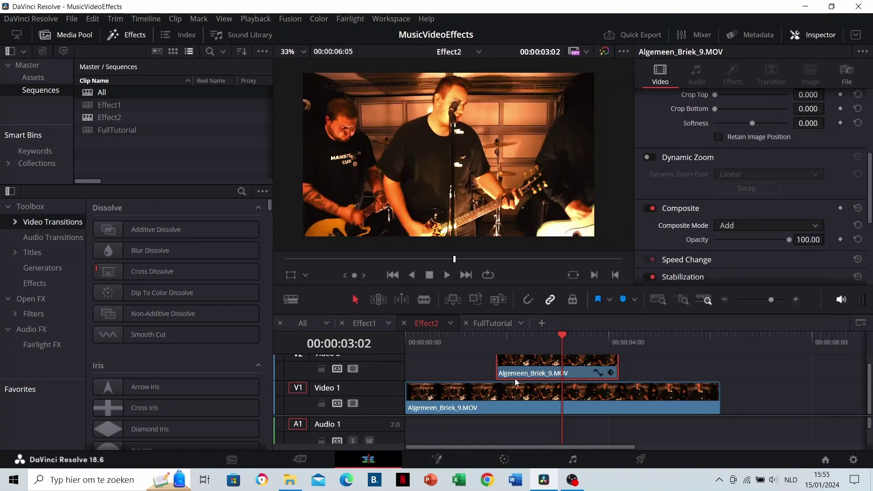
{"action": "scroll", "coordinate": [500, 373], "scroll_direction": "up", "scroll_amount": 1}
{"action": "left_click", "coordinate": [455, 343]}
{"action": "key", "text": "space"}
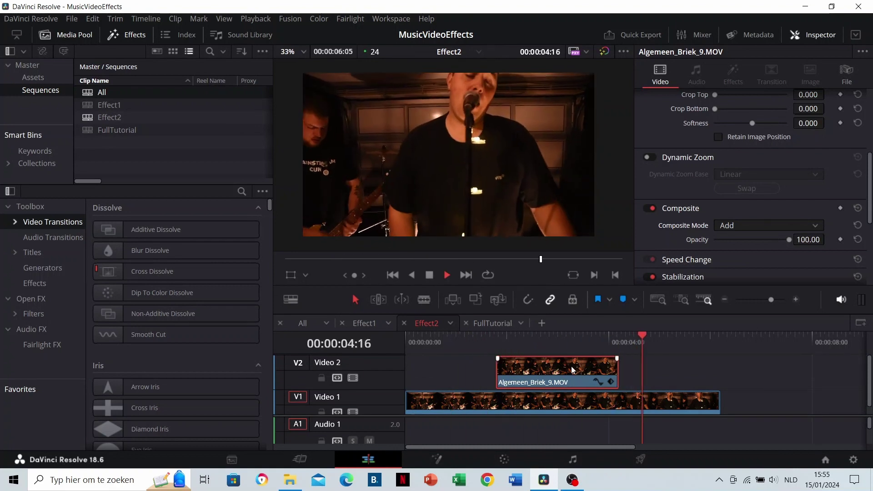
{"action": "key", "text": "space"}
- Trim the end of the upper clip shorter and preview from about one second
{"action": "left_click_drag", "start_coordinate": [619, 375], "coordinate": [556, 375]}
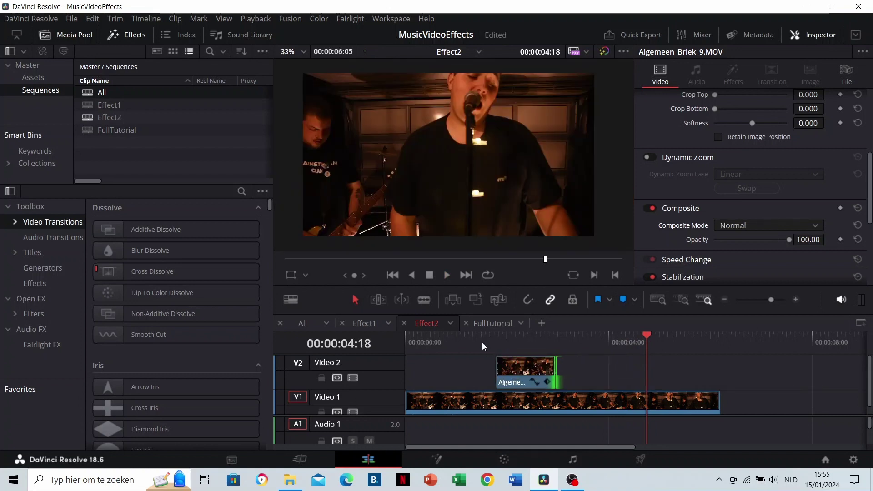
{"action": "left_click", "coordinate": [482, 342]}
{"action": "key", "text": "space"}
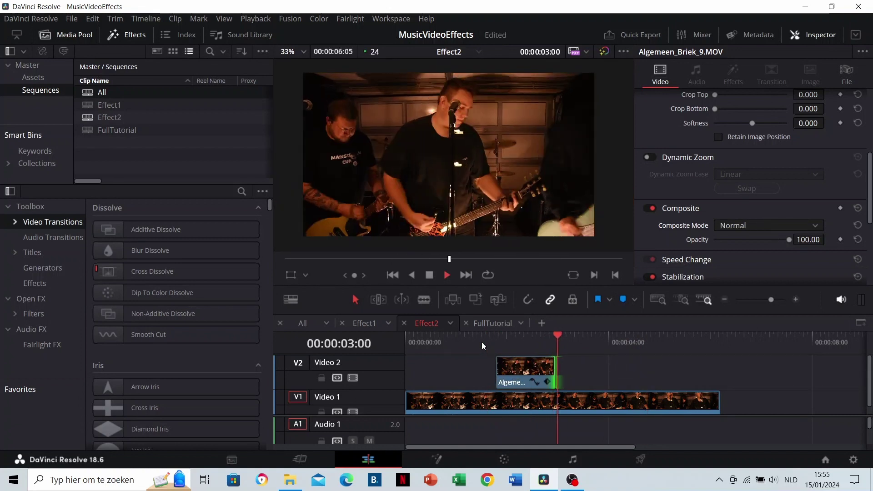
{"action": "key", "text": "space"}
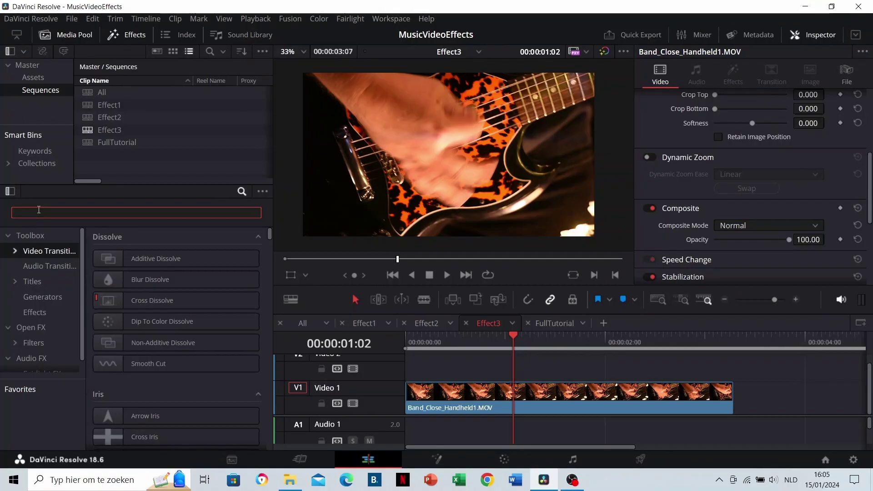
- Search Effects for 'solid' and place a Solid Color generator on Video 2 above the guitar clip
{"action": "type", "text": "solid"}
{"action": "left_click", "coordinate": [37, 235]}
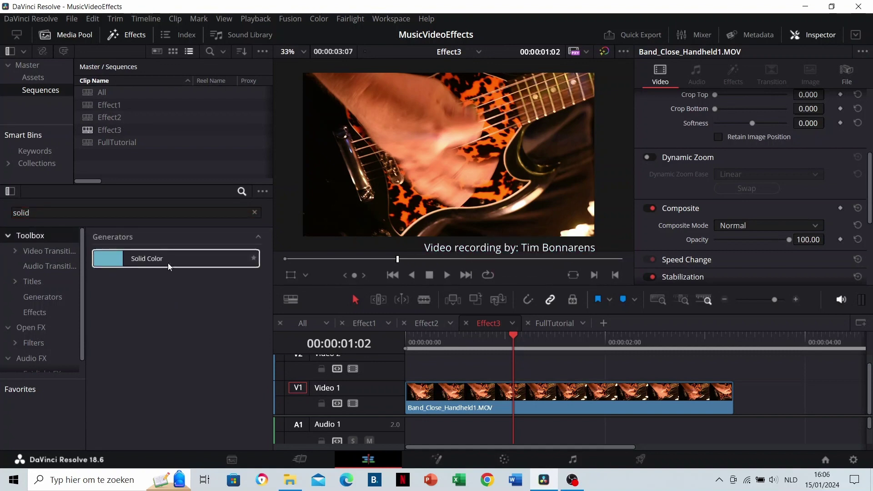
{"action": "left_click_drag", "start_coordinate": [168, 263], "coordinate": [452, 366]}
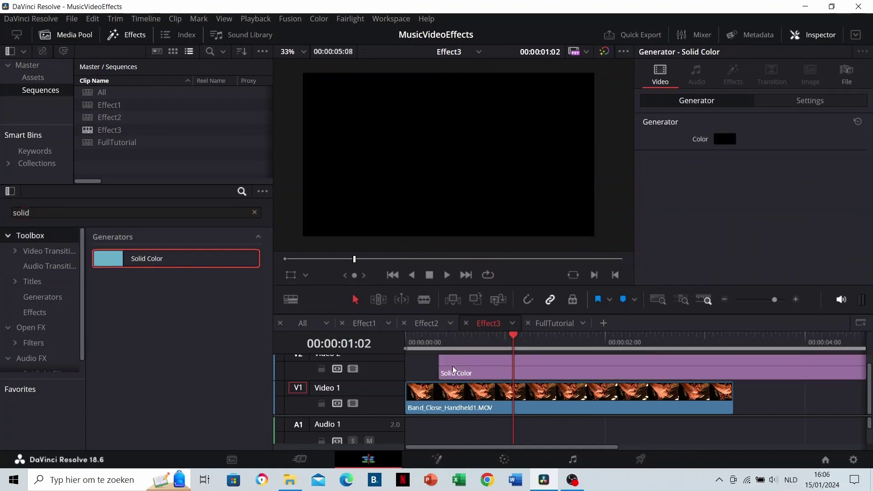
- Set the Solid Color generator's colour to white and park the playhead at frame 9
{"action": "left_click", "coordinate": [452, 367]}
{"action": "left_click", "coordinate": [720, 139]}
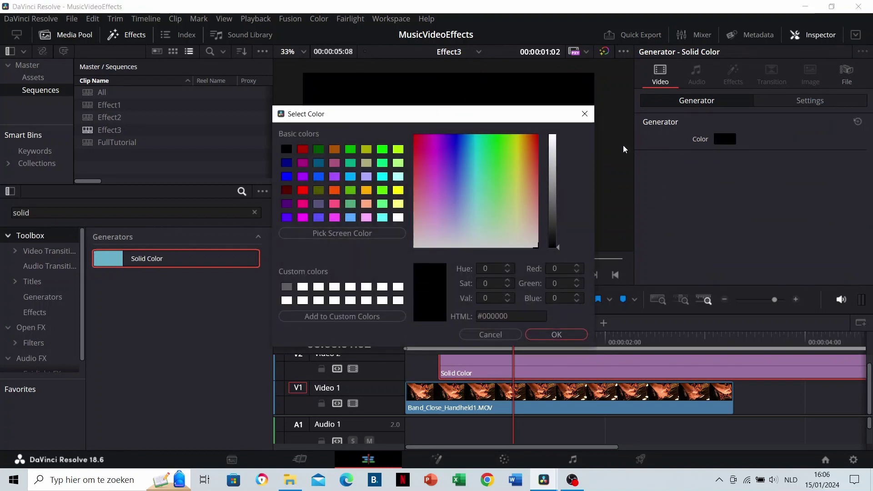
{"action": "left_click_drag", "start_coordinate": [553, 157], "coordinate": [553, 133]}
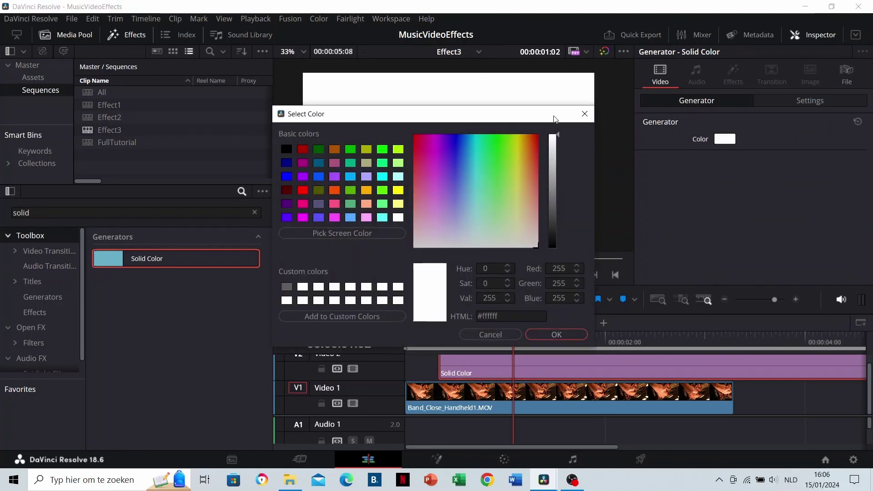
{"action": "left_click", "coordinate": [539, 336]}
{"action": "left_click", "coordinate": [442, 344]}
- Zoom in and blade the white Solid Color clip into one-frame pieces, selecting alternate pieces
{"action": "key", "text": "ctrl+equal"}
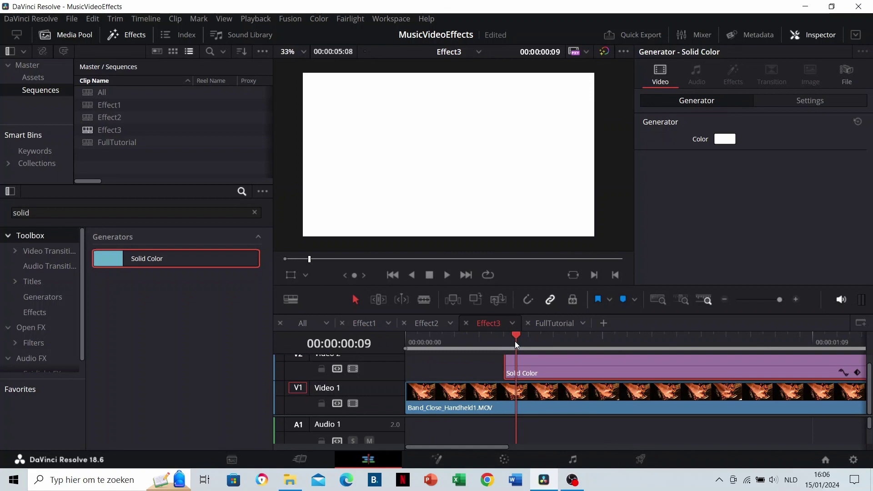
{"action": "key", "text": "ctrl+b"}
{"action": "left_click", "coordinate": [527, 340]}
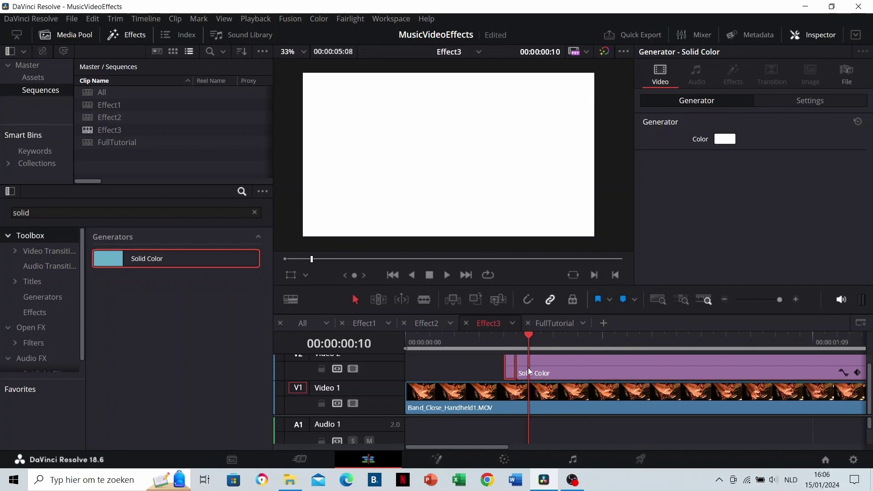
{"action": "key", "text": "ctrl+b"}
{"action": "left_click", "coordinate": [540, 340]}
{"action": "key", "text": "ctrl+b"}
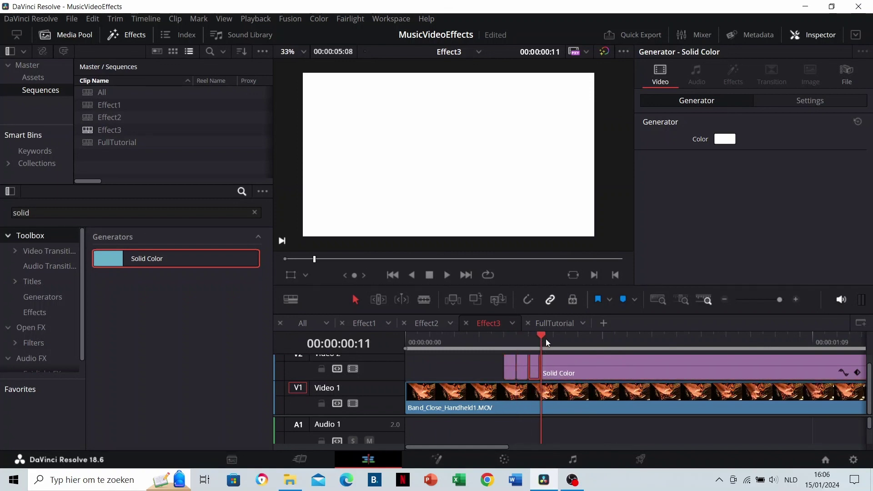
{"action": "left_click", "coordinate": [551, 342]}
{"action": "key", "text": "ctrl+b"}
{"action": "key", "text": "Right"}
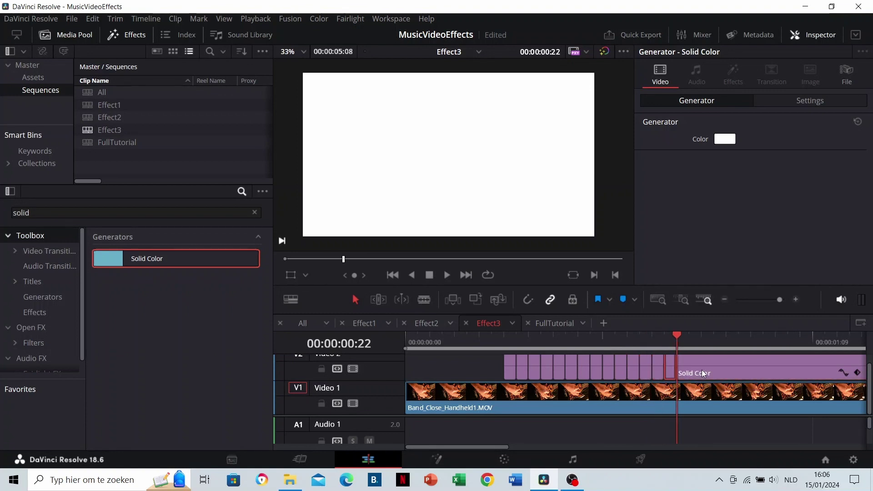
{"action": "key", "text": "ctrl+b"}
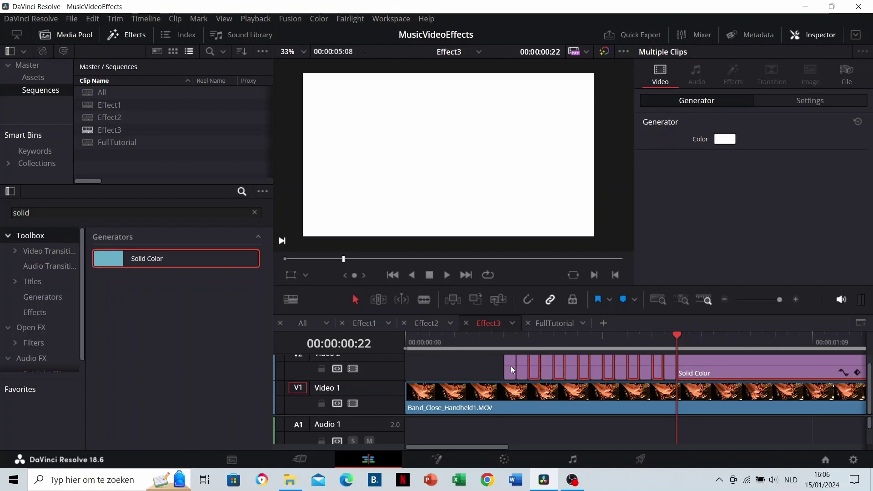
- Delete the selected pieces so the white solid becomes brief flashes with gaps
{"action": "key", "text": "Delete"}
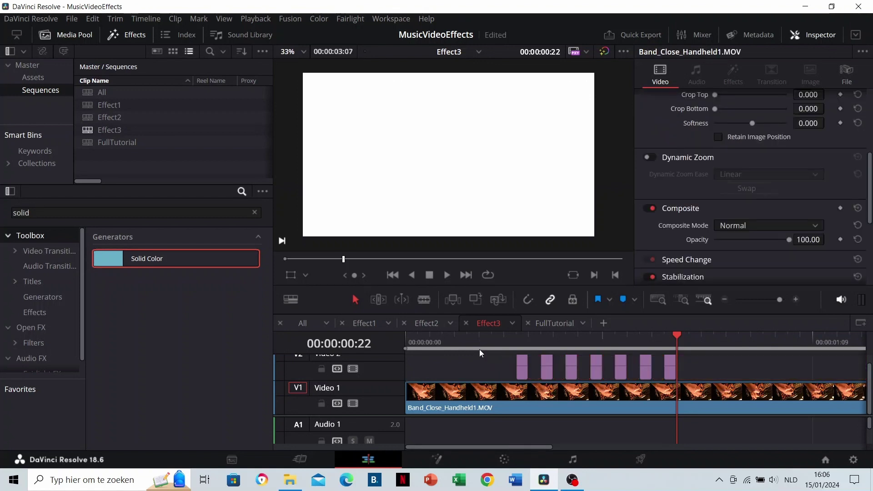
{"action": "left_click", "coordinate": [443, 336]}
{"action": "scroll", "coordinate": [454, 357], "scroll_direction": "down", "scroll_amount": 3}
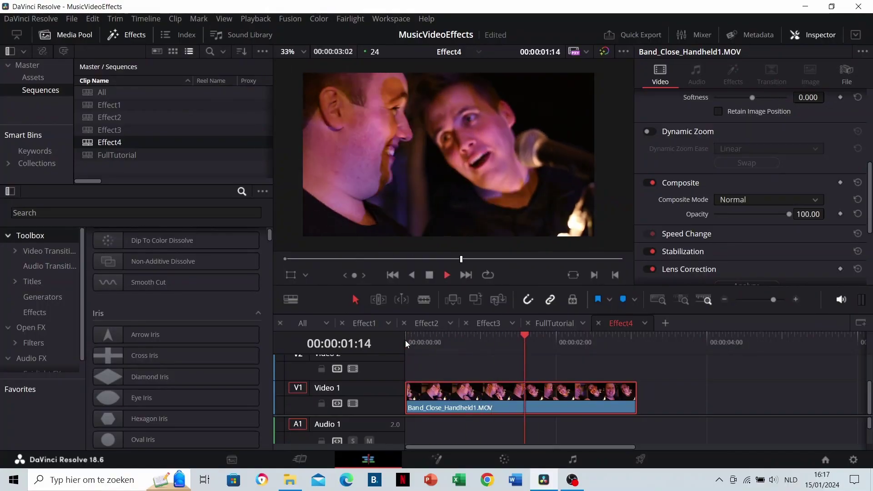
- Duplicate the Band_Close_Handheld1.MOV clip onto Video 2 and switch to the Color page
{"action": "left_click", "coordinate": [471, 341]}
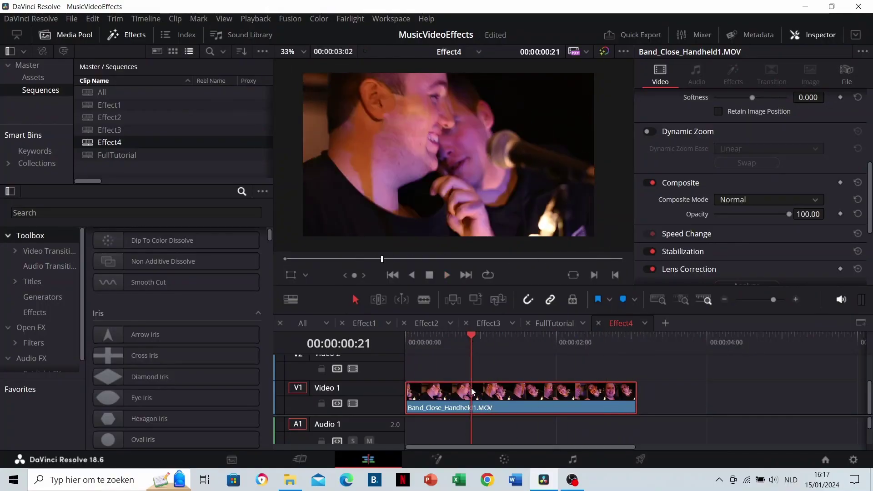
{"action": "left_click_drag", "start_coordinate": [479, 383], "coordinate": [480, 376]}
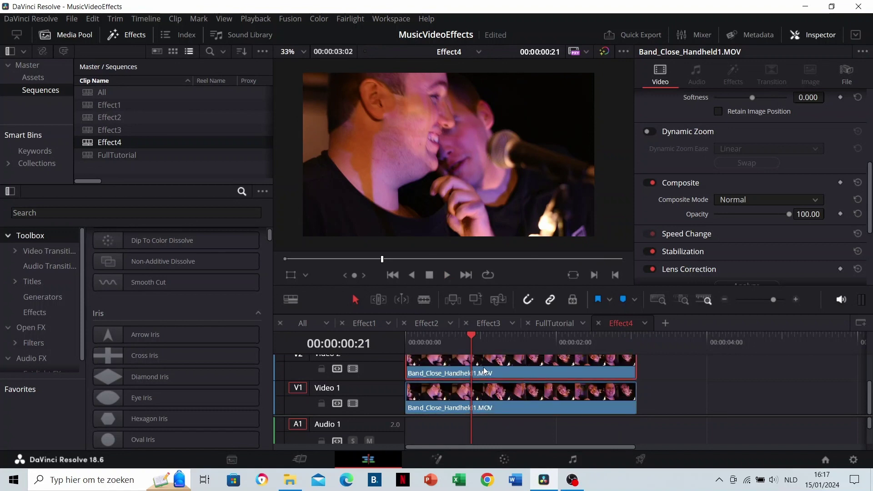
{"action": "left_click", "coordinate": [504, 460]}
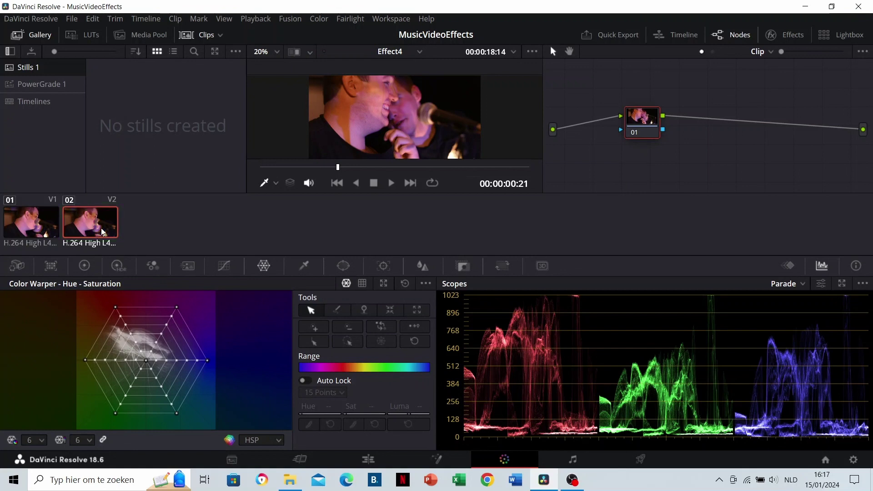
- Drag the Color Warper centre toward magenta to tint the V2 copy, then return to Edit
{"action": "left_click_drag", "start_coordinate": [148, 361], "coordinate": [172, 335]}
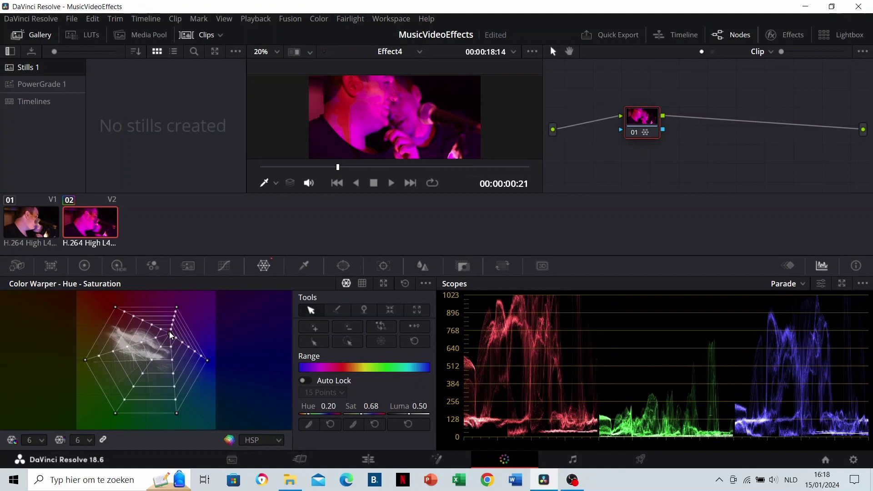
{"action": "left_click", "coordinate": [381, 465]}
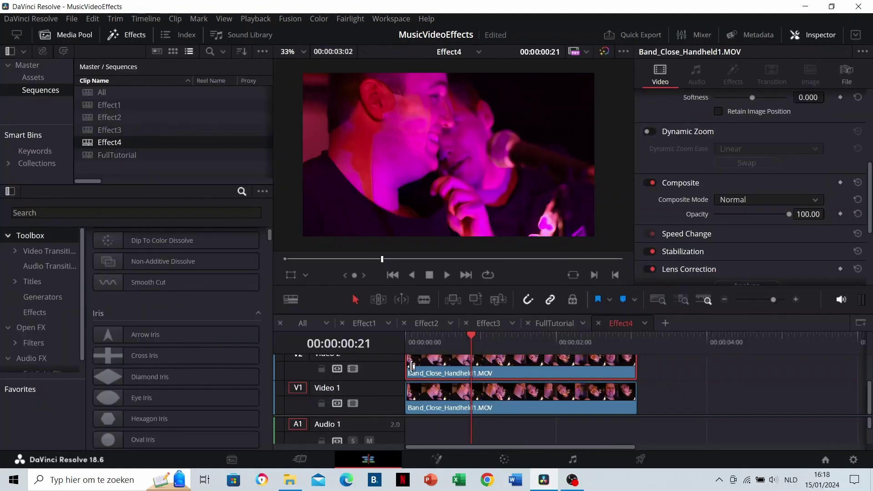
- Trim the magenta V2 clip to start 15 frames later and end at 00:00:02:07
{"action": "left_click_drag", "start_coordinate": [412, 366], "coordinate": [434, 375]}
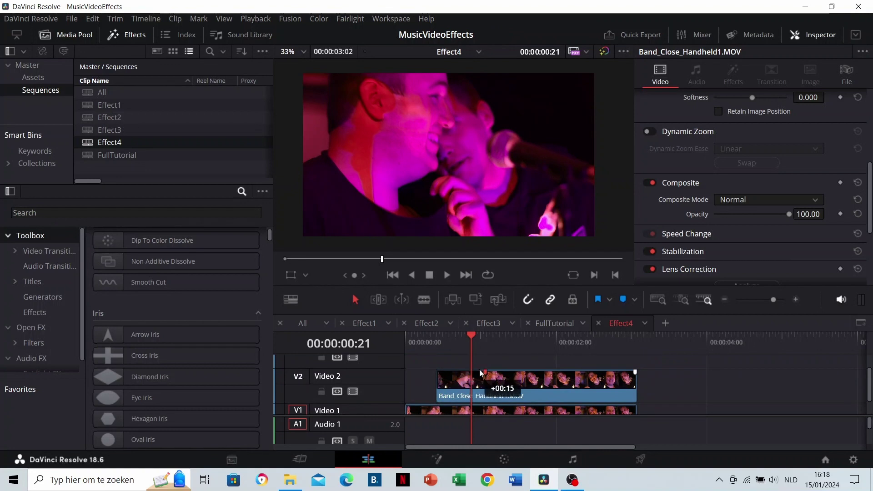
{"action": "left_click", "coordinate": [408, 340]}
{"action": "key", "text": "space"}
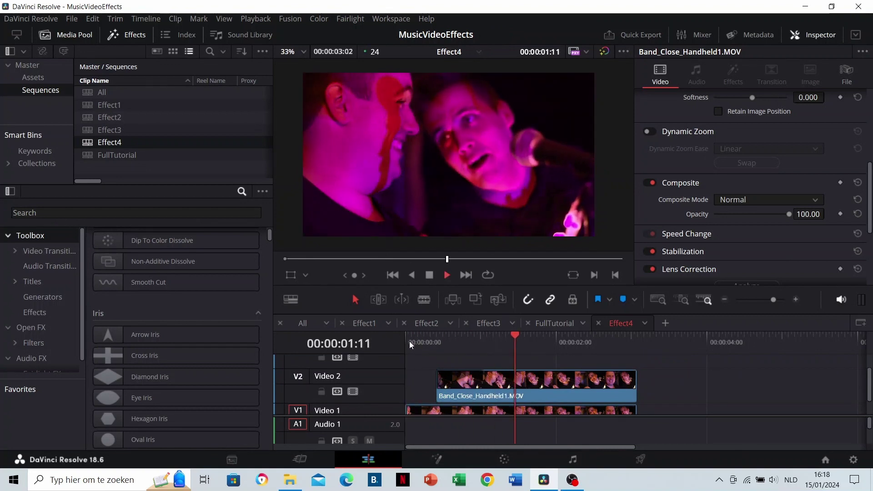
{"action": "key", "text": "space"}
{"action": "left_click", "coordinate": [531, 381]}
{"action": "key", "text": "shift+bracketright"}
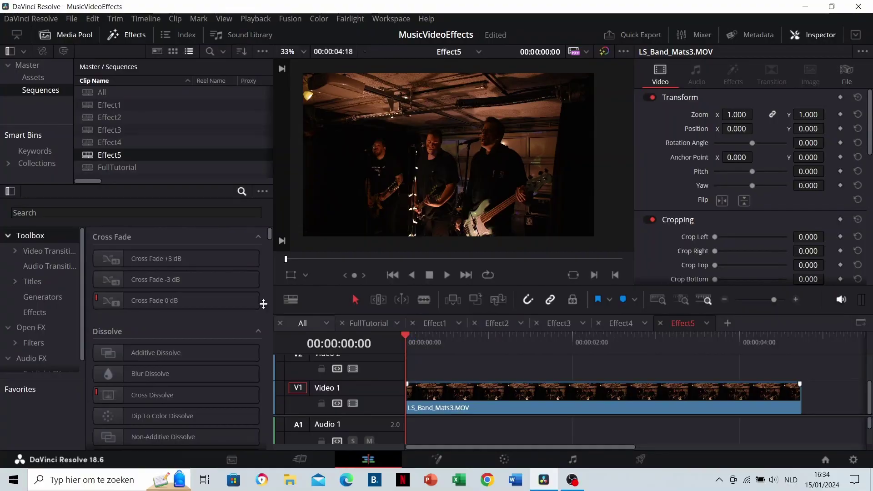
- Show Video Transitions and scroll down to the Fusion Transitions list
{"action": "left_click", "coordinate": [25, 247]}
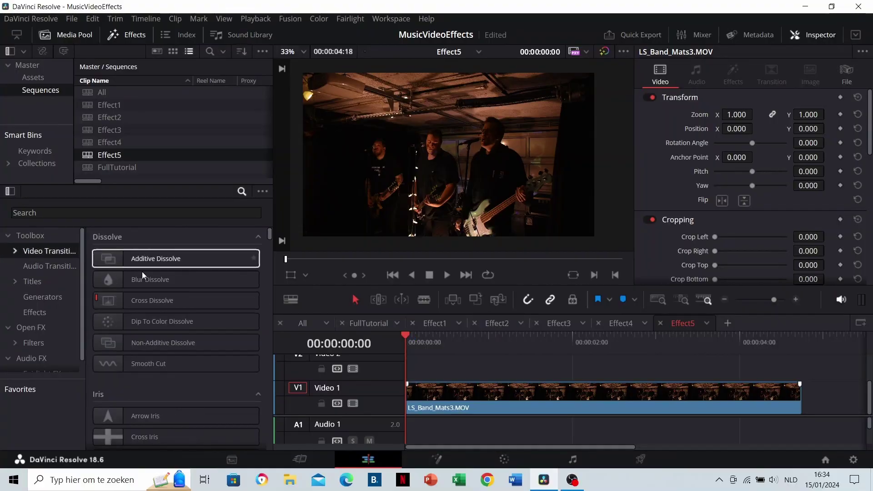
{"action": "scroll", "coordinate": [168, 287], "scroll_direction": "down", "scroll_amount": 15}
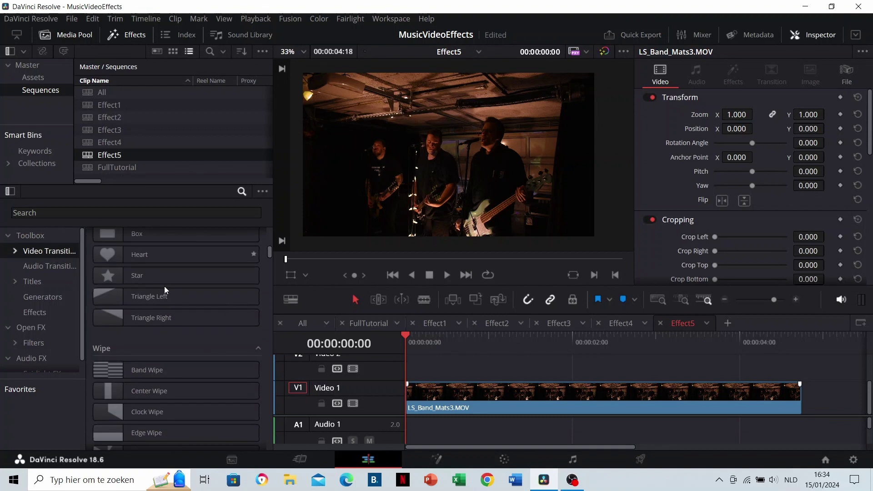
{"action": "scroll", "coordinate": [165, 285], "scroll_direction": "down", "scroll_amount": 8}
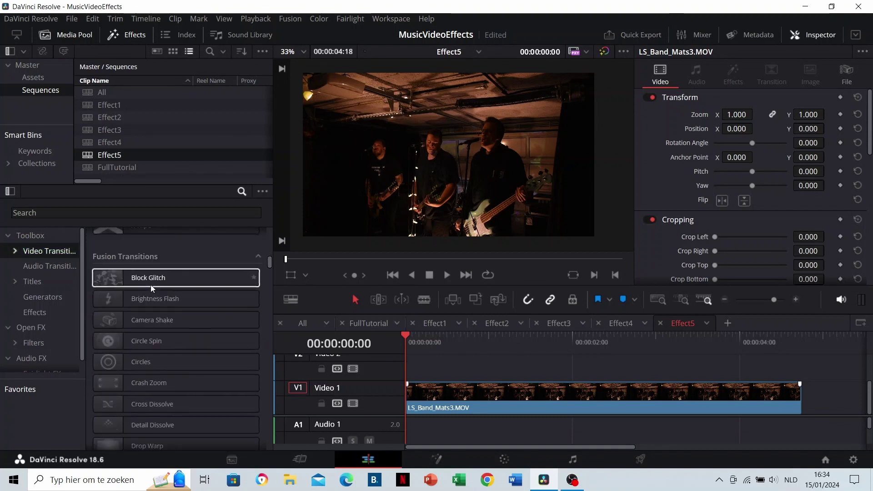
- Blade the LS_Band_Mats3.MOV clip at six points from 00:00:00:11 to 00:00:03:19, making seven pieces
{"action": "left_click", "coordinate": [443, 340]}
{"action": "key", "text": "ctrl+b"}
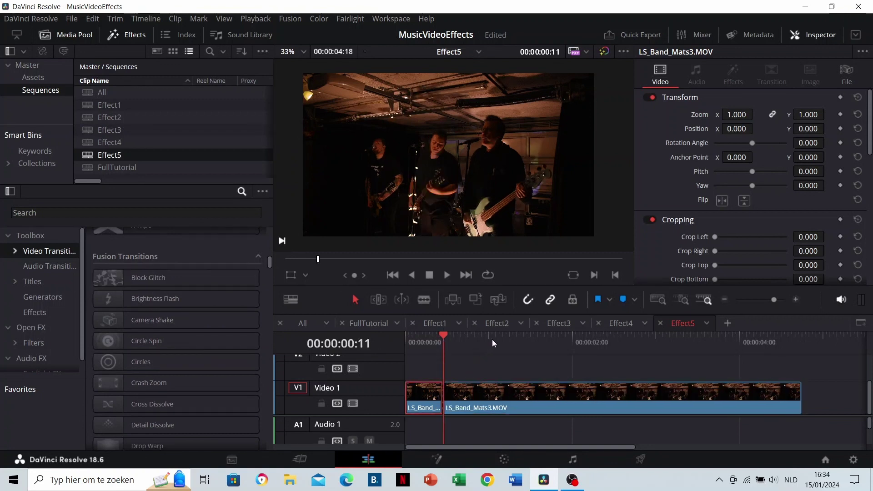
{"action": "left_click", "coordinate": [492, 339]}
{"action": "left_click", "coordinate": [487, 389]}
{"action": "key", "text": "ctrl+b"}
{"action": "left_click", "coordinate": [541, 337]}
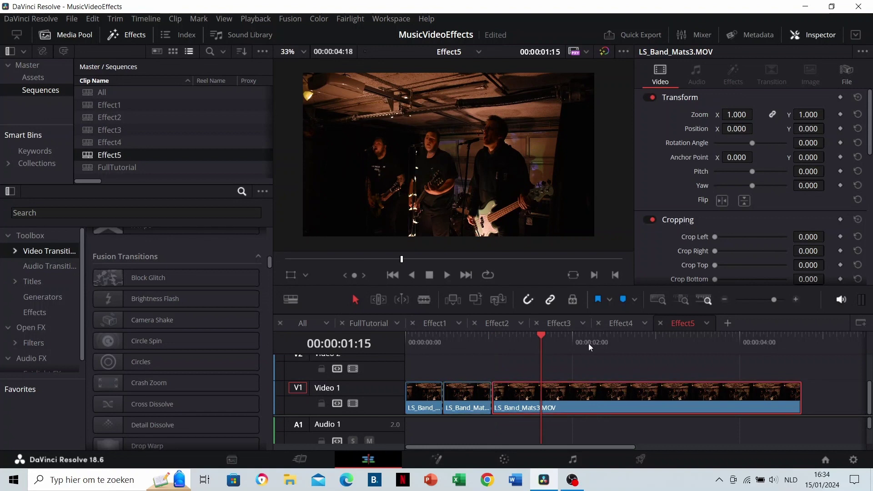
{"action": "key", "text": "ctrl+b"}
{"action": "left_click", "coordinate": [593, 340]}
{"action": "key", "text": "ctrl+b"}
{"action": "left_click", "coordinate": [649, 339]}
{"action": "left_click", "coordinate": [652, 391]}
{"action": "key", "text": "ctrl+b"}
{"action": "left_click", "coordinate": [722, 337]}
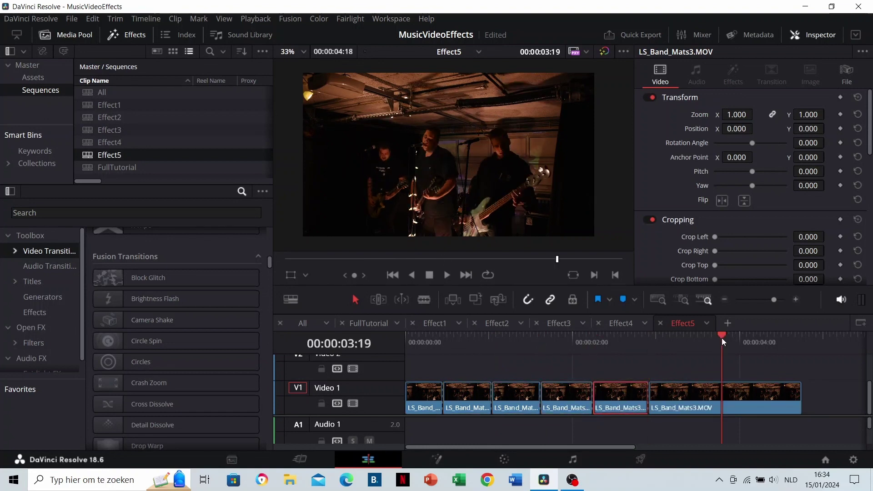
{"action": "left_click", "coordinate": [714, 400]}
{"action": "key", "text": "ctrl+b"}
- Place the Block Glitch transition on the first cut and shorten it
{"action": "key", "text": "Home"}
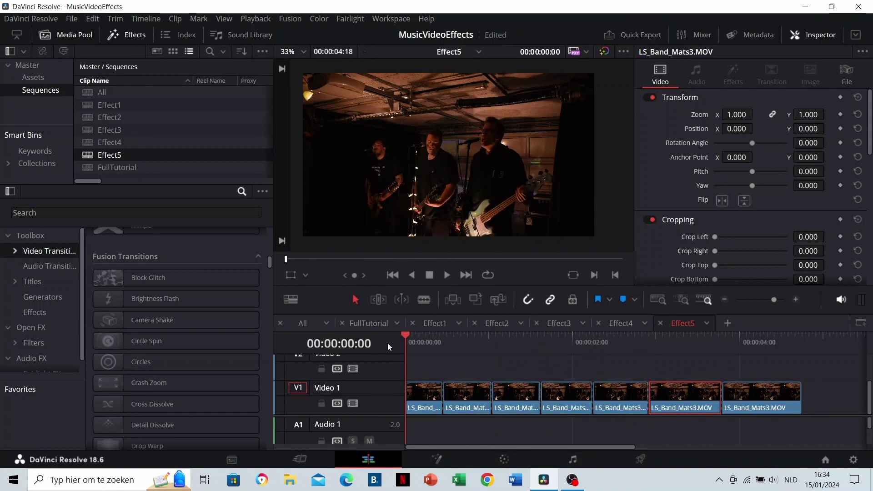
{"action": "left_click_drag", "start_coordinate": [170, 280], "coordinate": [446, 394]}
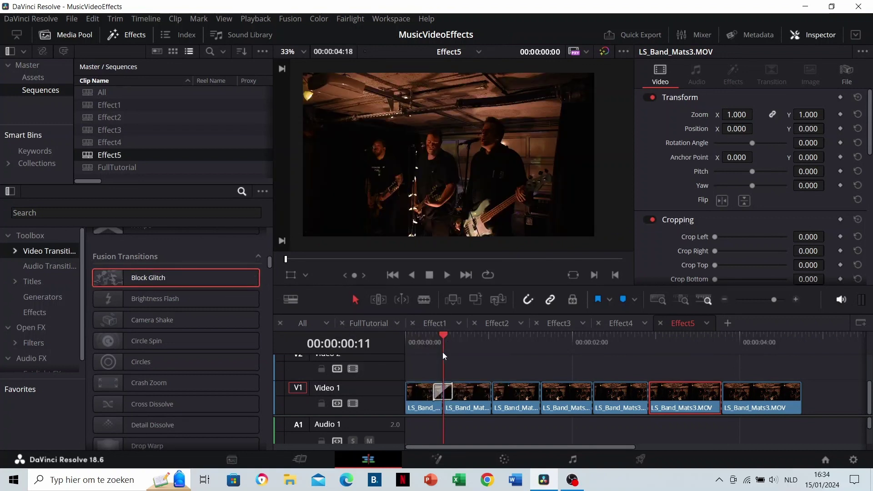
{"action": "scroll", "coordinate": [449, 369], "scroll_direction": "up", "scroll_amount": 2}
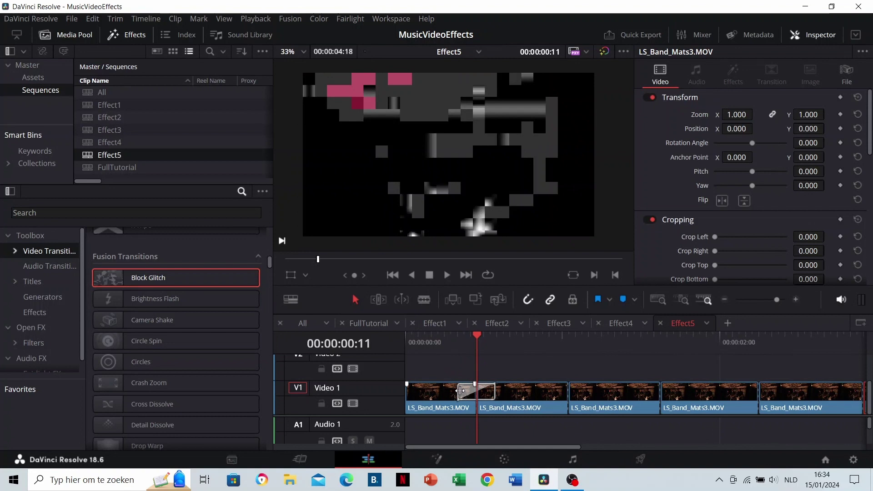
{"action": "left_click_drag", "start_coordinate": [460, 391], "coordinate": [466, 391]}
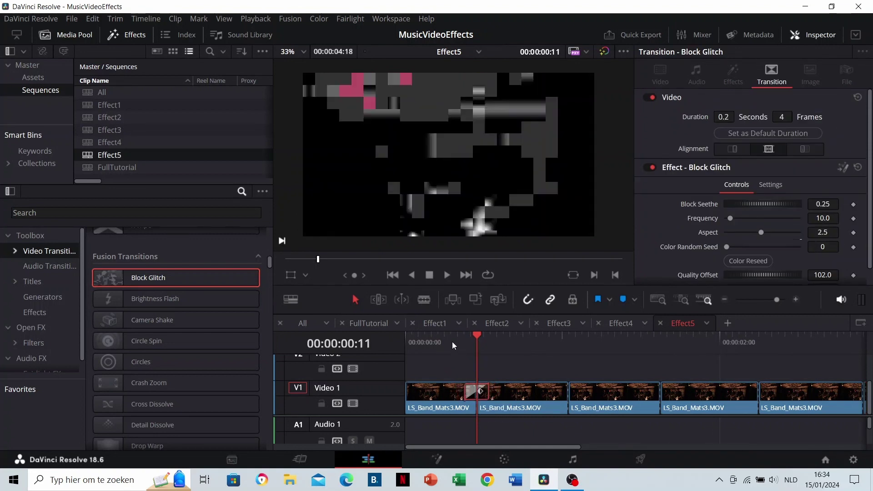
- Add the Camera Shake transition to the cut between clips 2 and 3
{"action": "key", "text": "Left"}
{"action": "key", "text": "Left"}
{"action": "left_click", "coordinate": [442, 368]}
{"action": "key", "text": "Left"}
{"action": "key", "text": "Left"}
{"action": "key", "text": "Left"}
{"action": "scroll", "coordinate": [456, 365], "scroll_direction": "down", "scroll_amount": 2}
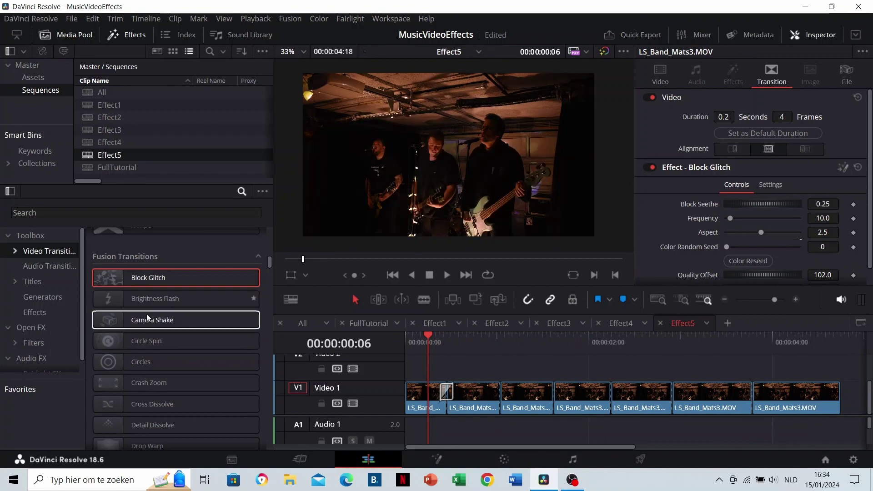
{"action": "left_click_drag", "start_coordinate": [145, 320], "coordinate": [500, 392]}
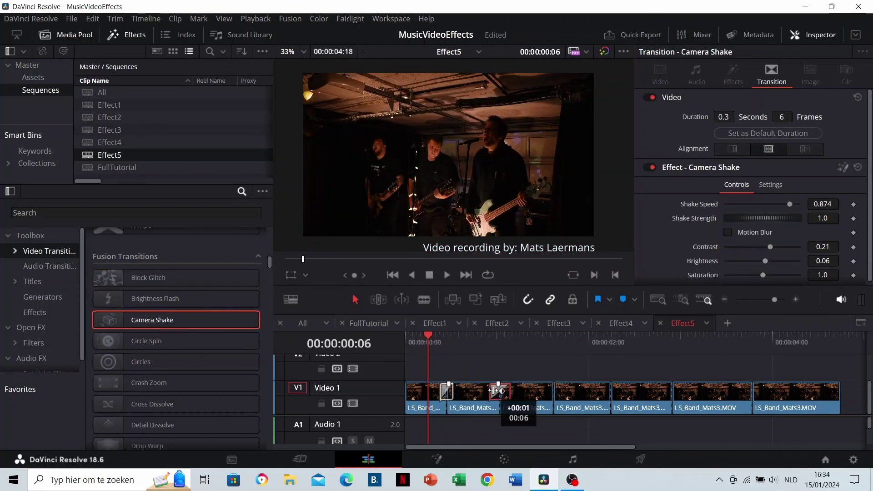
{"action": "left_click_drag", "start_coordinate": [171, 362], "coordinate": [515, 392]}
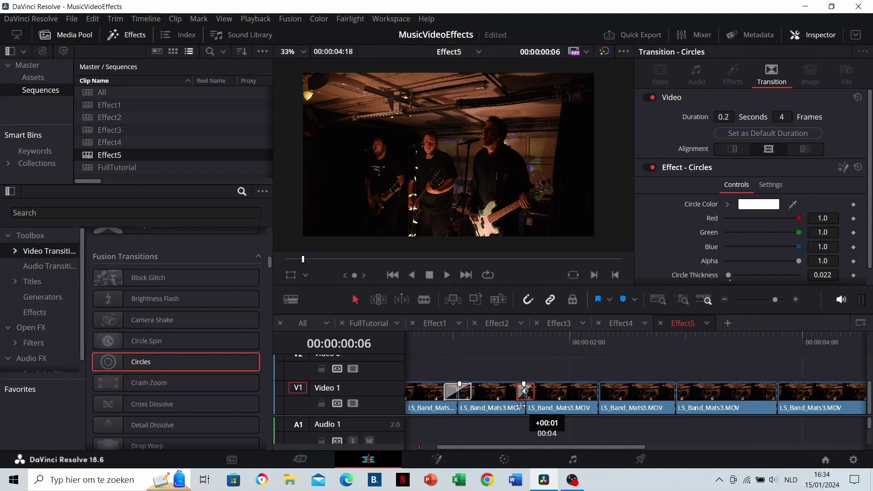
- Dismiss the limitation notice and the Unknown tool warning
{"action": "left_click", "coordinate": [511, 346]}
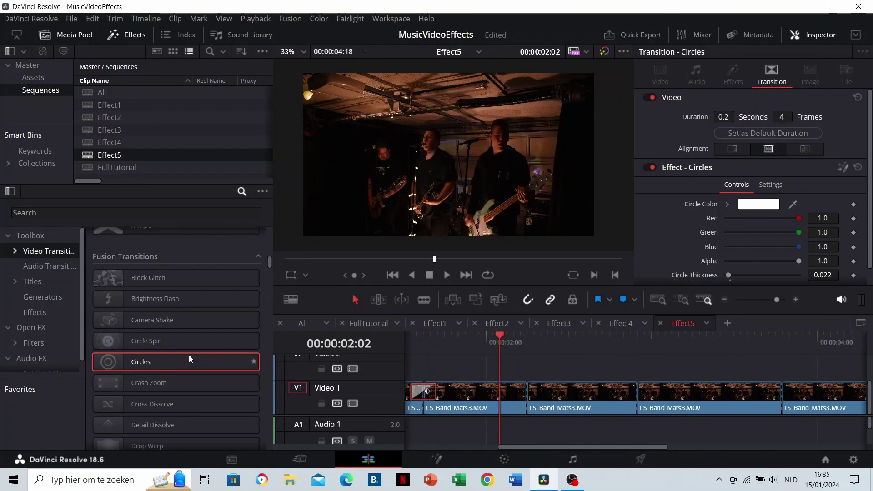
{"action": "scroll", "coordinate": [186, 356], "scroll_direction": "down", "scroll_amount": 3}
{"action": "left_click", "coordinate": [452, 329]}
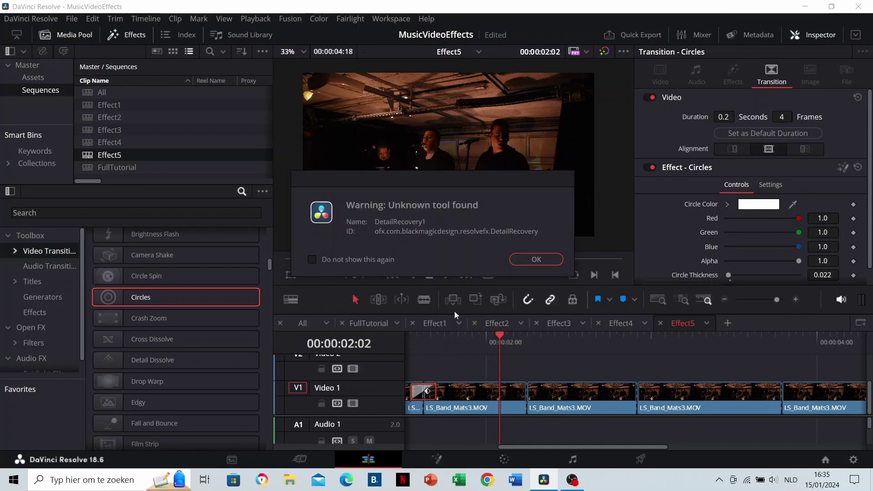
{"action": "left_click", "coordinate": [523, 261]}
- Add Glitch, Mosaic and a 10-frame RGB Splitter transition to the later cuts
{"action": "scroll", "coordinate": [148, 317], "scroll_direction": "down", "scroll_amount": 8}
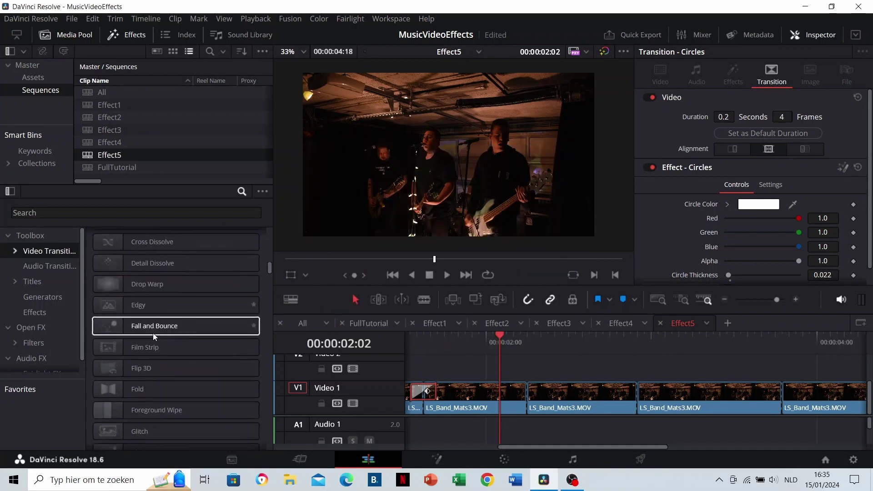
{"action": "scroll", "coordinate": [153, 333], "scroll_direction": "down", "scroll_amount": 2}
{"action": "left_click_drag", "start_coordinate": [149, 335], "coordinate": [503, 393]}
{"action": "scroll", "coordinate": [503, 393], "scroll_direction": "right", "scroll_amount": 3}
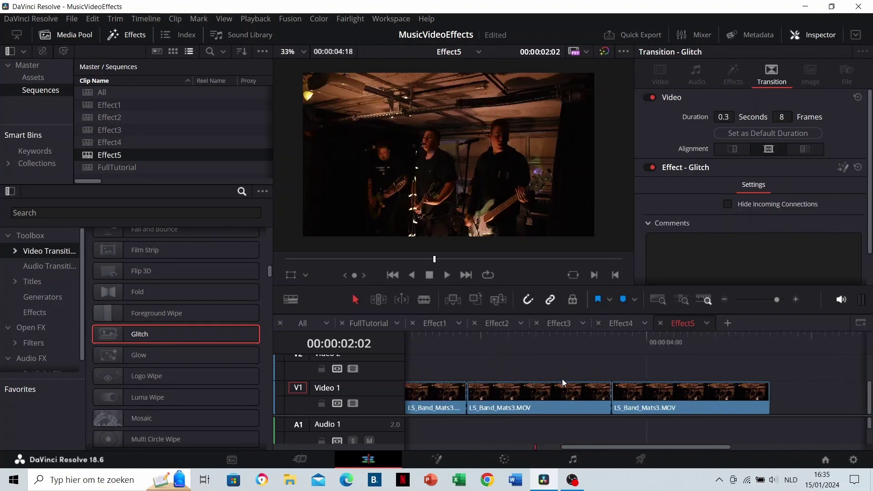
{"action": "scroll", "coordinate": [182, 353], "scroll_direction": "down", "scroll_amount": 3}
{"action": "left_click_drag", "start_coordinate": [141, 353], "coordinate": [523, 393]}
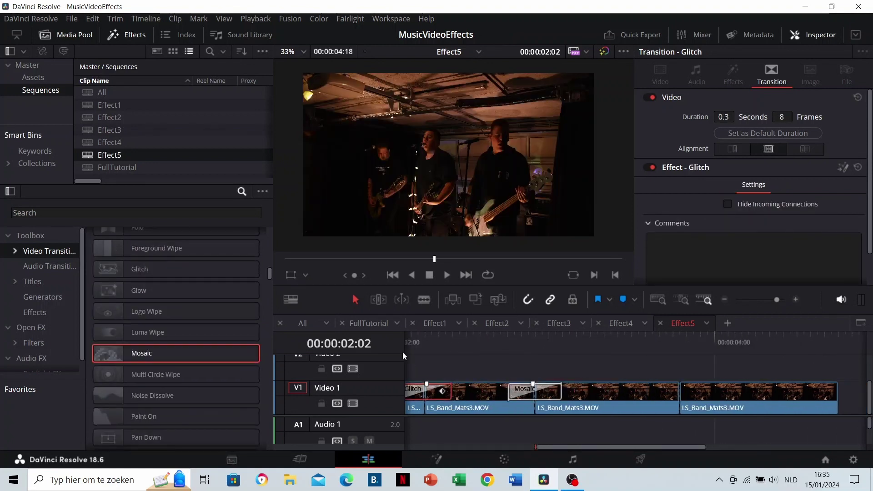
{"action": "scroll", "coordinate": [159, 346], "scroll_direction": "down", "scroll_amount": 8}
{"action": "left_click_drag", "start_coordinate": [150, 380], "coordinate": [653, 394]}
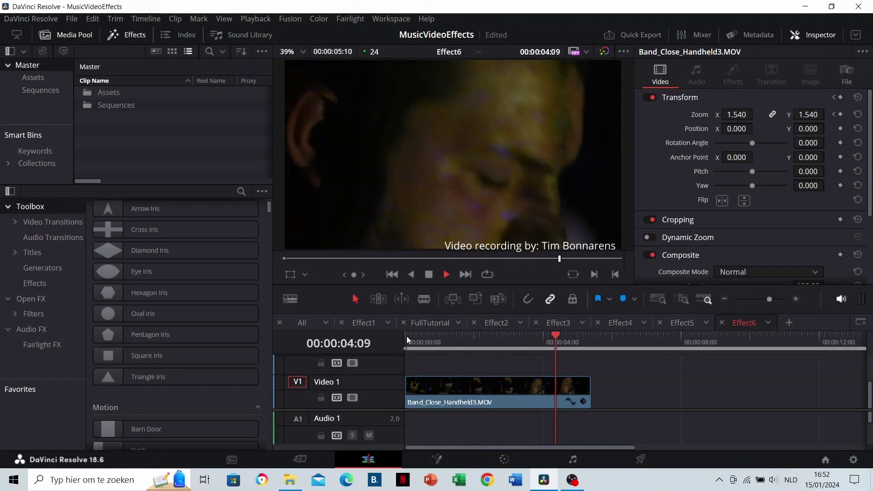
- Apply the Open FX Light Rays effect to the Band_Close_Handheld3.MOV clip on V1
{"action": "left_click", "coordinate": [408, 340]}
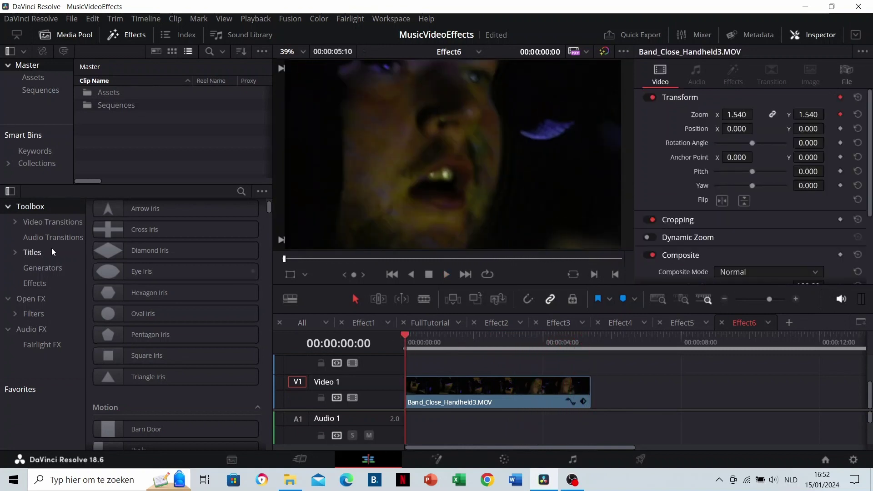
{"action": "left_click", "coordinate": [29, 298]}
{"action": "scroll", "coordinate": [130, 277], "scroll_direction": "up", "scroll_amount": 3}
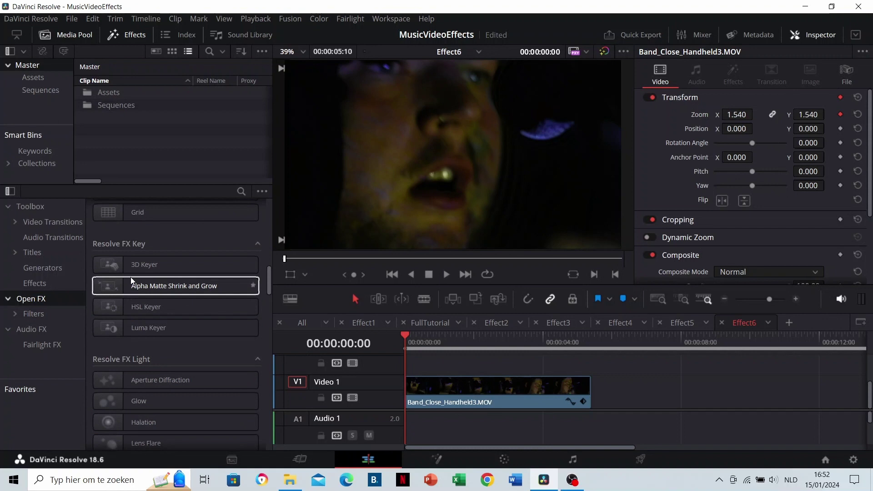
{"action": "scroll", "coordinate": [131, 277], "scroll_direction": "down", "scroll_amount": 5}
{"action": "left_click_drag", "start_coordinate": [149, 261], "coordinate": [457, 383]}
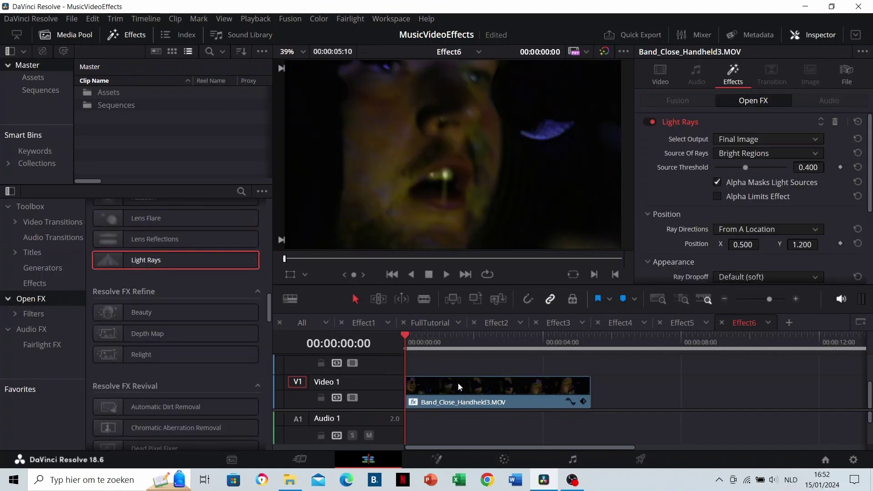
{"action": "left_click", "coordinate": [458, 383]}
- Lower the Light Rays Source Threshold to 0.015 and play to preview
{"action": "left_click", "coordinate": [439, 341]}
{"action": "left_click_drag", "start_coordinate": [745, 167], "coordinate": [716, 169]}
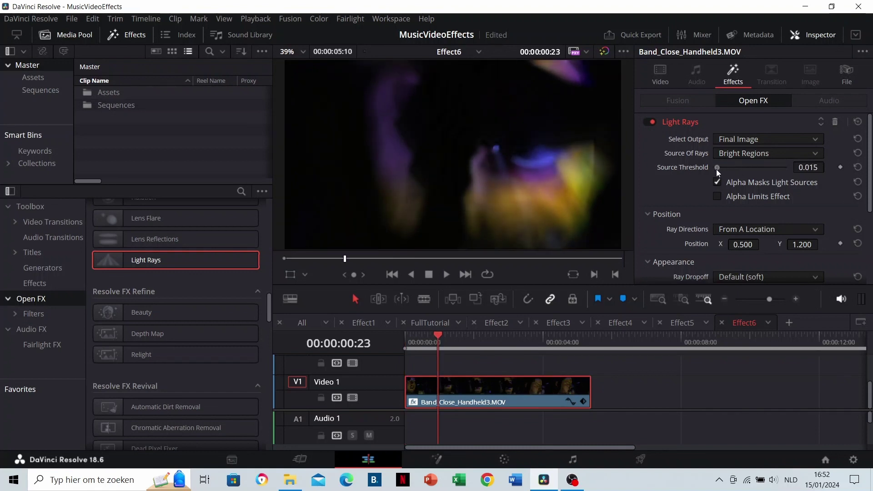
{"action": "key", "text": "space"}
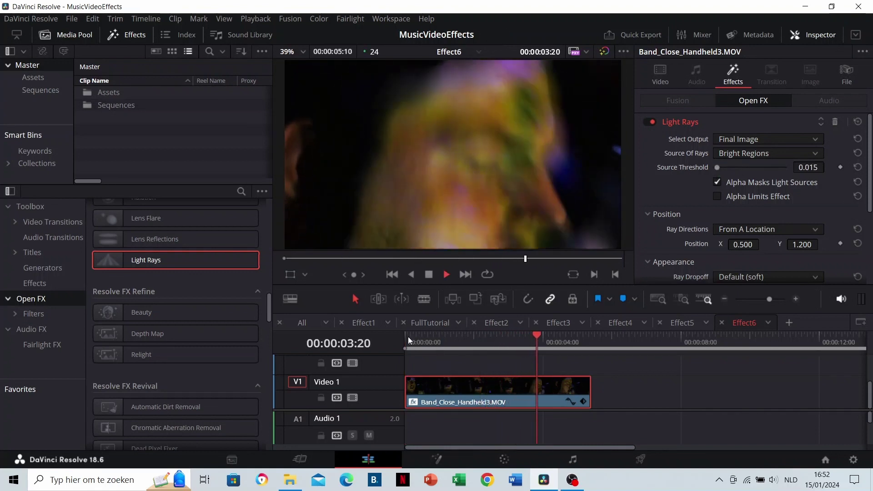
{"action": "key", "text": "space"}
- Toggle Light Rays off and on to compare, then scrub to 00:00:01:15
{"action": "left_click", "coordinate": [652, 122]}
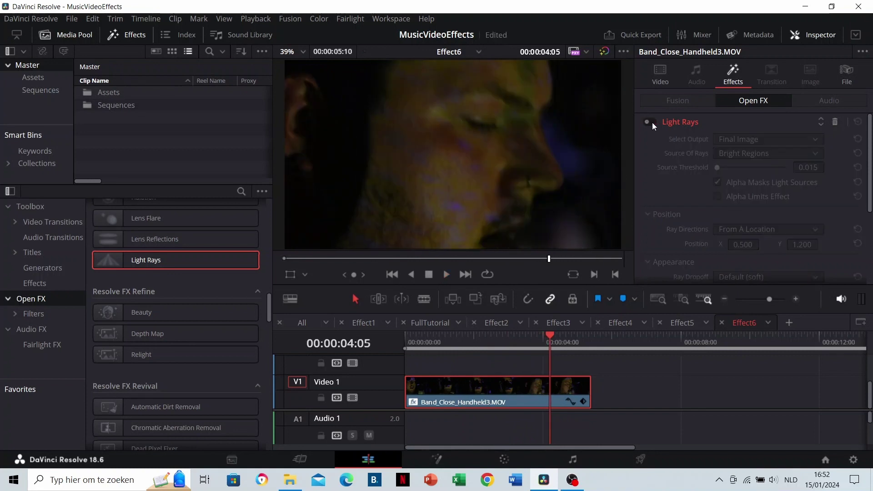
{"action": "left_click", "coordinate": [653, 122]}
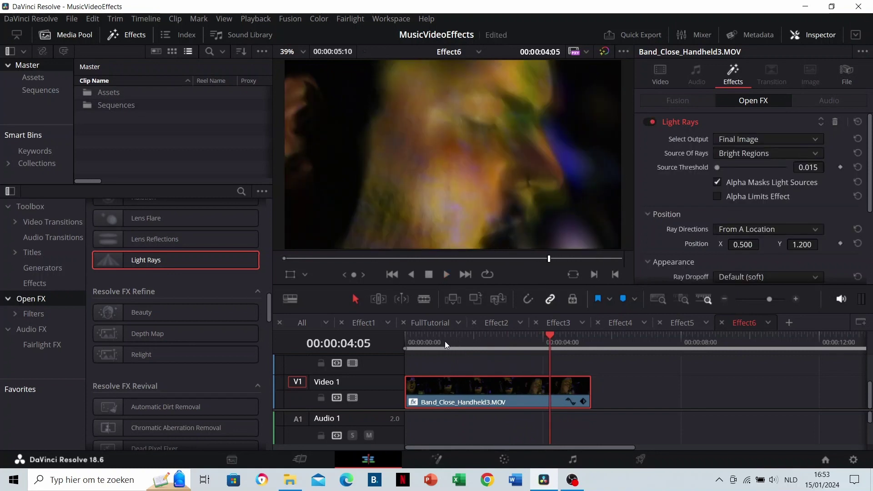
{"action": "left_click", "coordinate": [445, 341]}
{"action": "left_click_drag", "start_coordinate": [445, 341], "coordinate": [461, 341]}
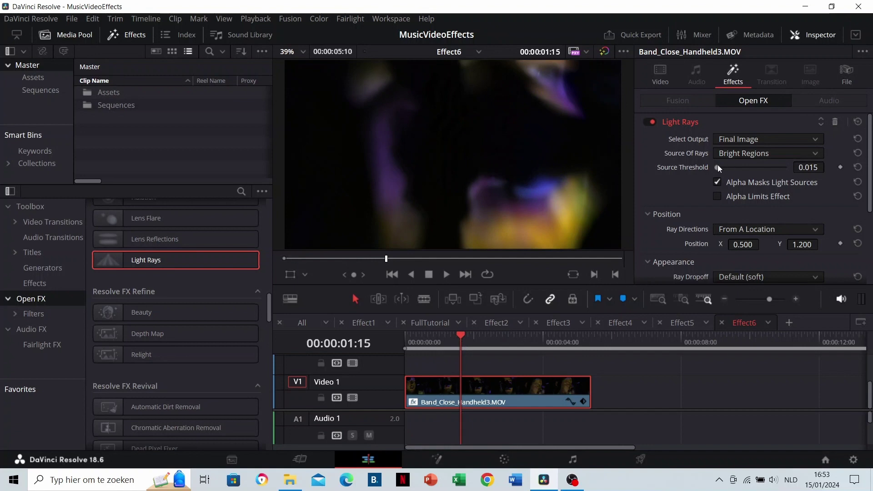
{"action": "scroll", "coordinate": [691, 201], "scroll_direction": "down", "scroll_amount": 3}
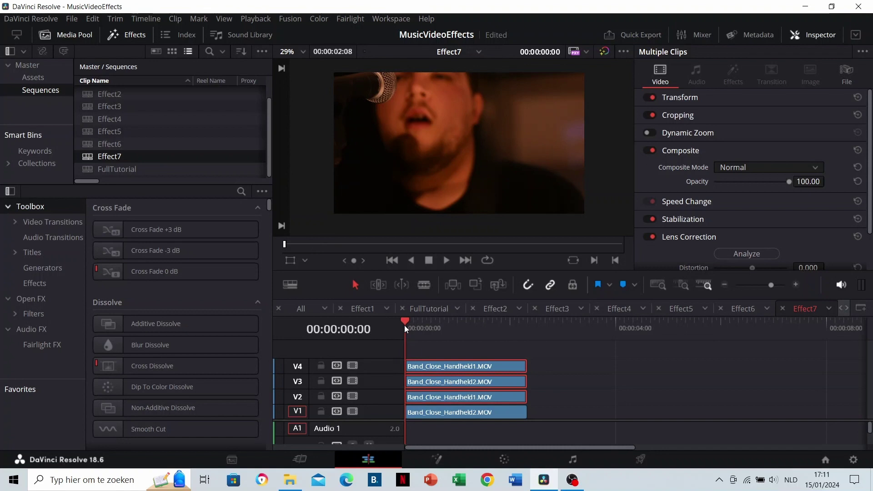
- Play Effect7, switch the disabled V2 clip back on, and play it back
{"action": "key", "text": "space"}
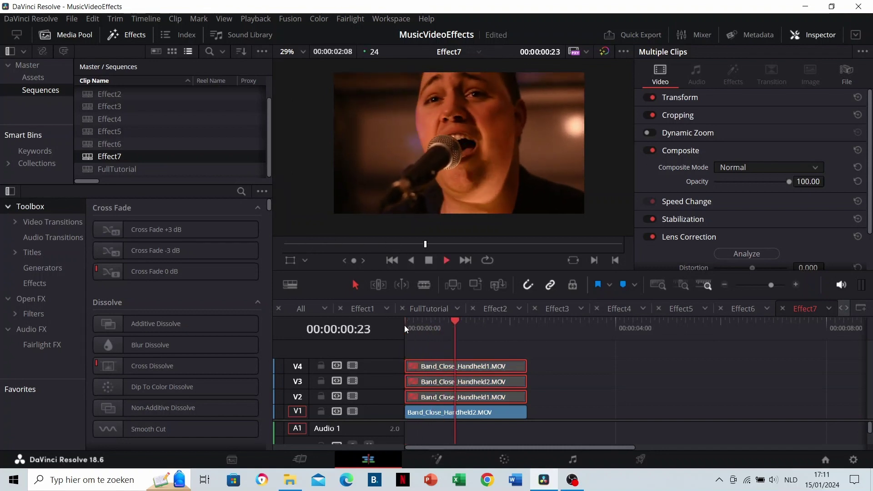
{"action": "left_click", "coordinate": [405, 326]}
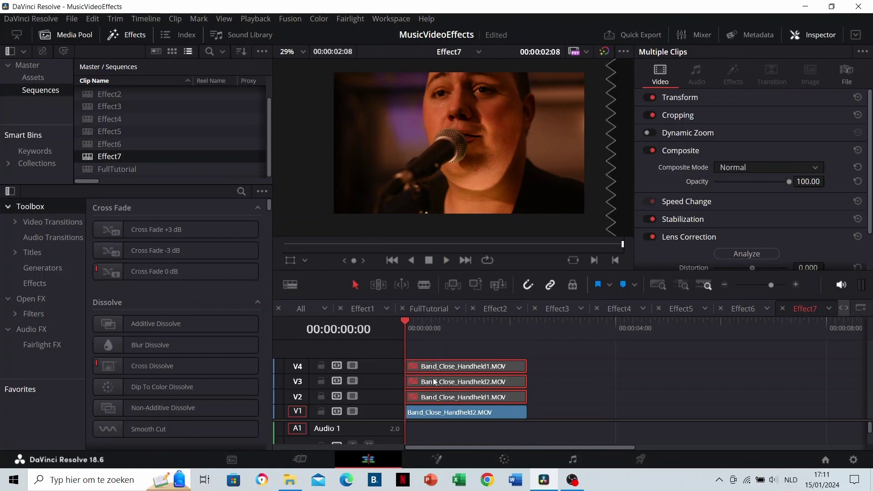
{"action": "left_click", "coordinate": [514, 394]}
{"action": "left_click", "coordinate": [402, 324]}
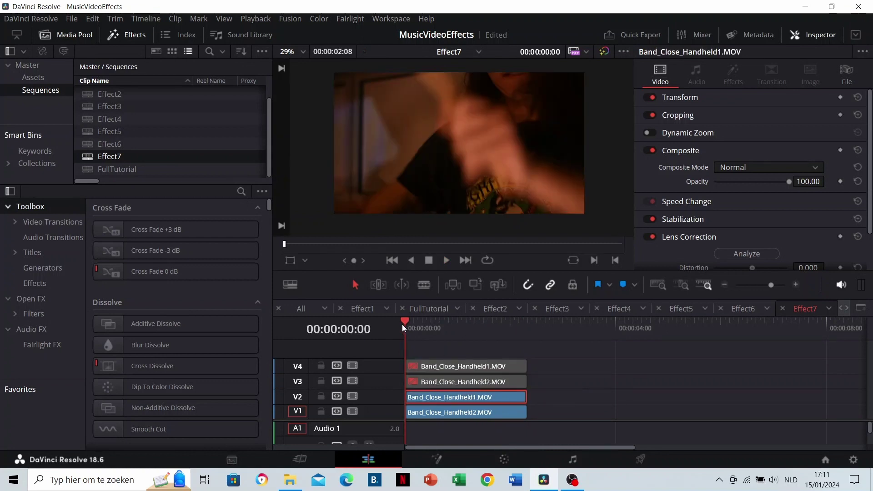
{"action": "key", "text": "space"}
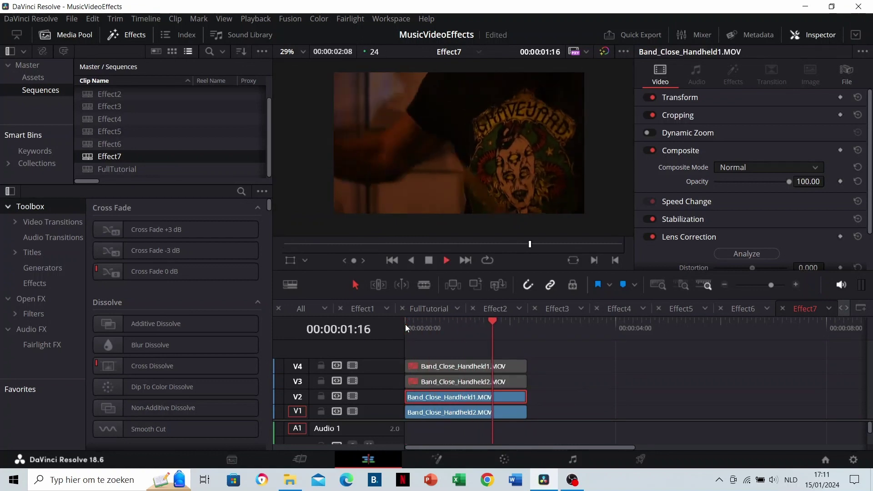
{"action": "left_click", "coordinate": [405, 325]}
- Re-enable the V3 and V4 clips with D, playing the sequence after each
{"action": "left_click", "coordinate": [435, 383]}
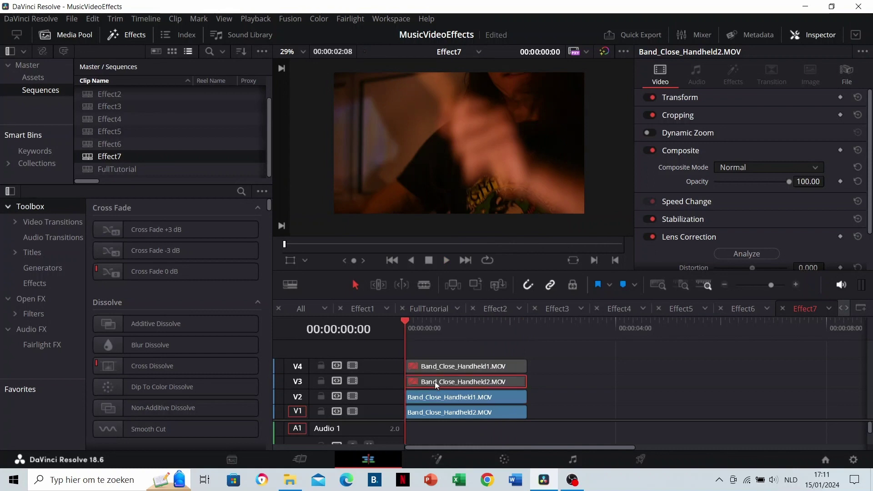
{"action": "key", "text": "d"}
{"action": "key", "text": "space"}
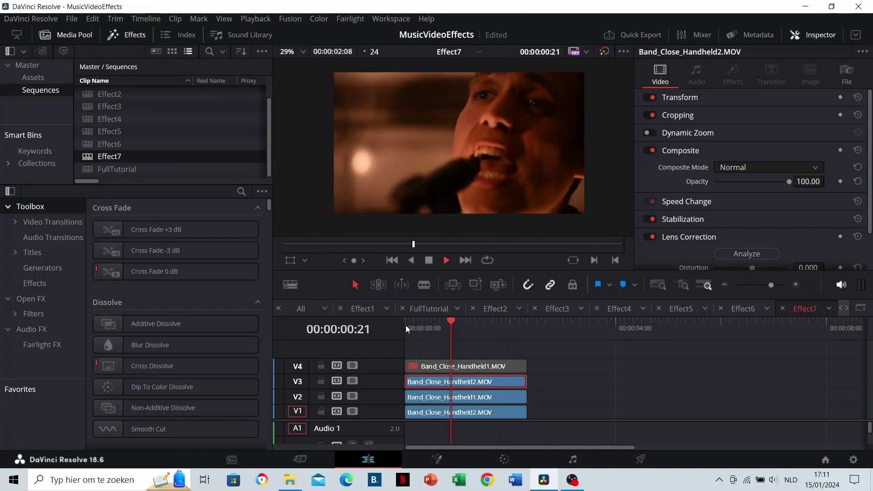
{"action": "left_click", "coordinate": [406, 325]}
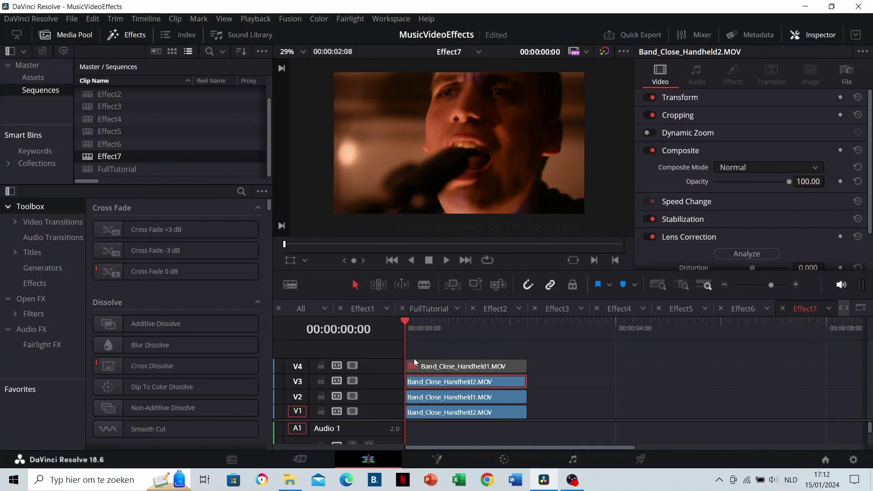
{"action": "left_click", "coordinate": [427, 366]}
{"action": "key", "text": "d"}
{"action": "key", "text": "space"}
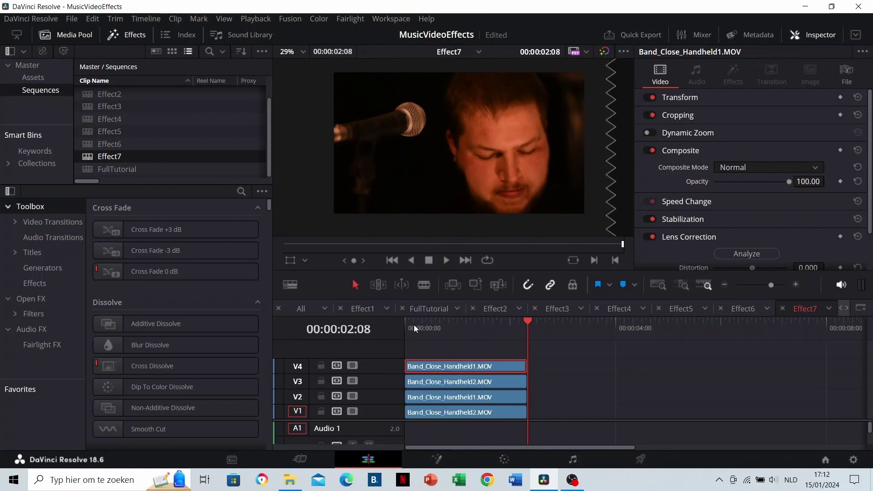
- At frame 00:00:00:07, set the V4, V3 and V2 clips' Composite Mode to Add
{"action": "left_click", "coordinate": [420, 324]}
{"action": "left_click", "coordinate": [733, 168]}
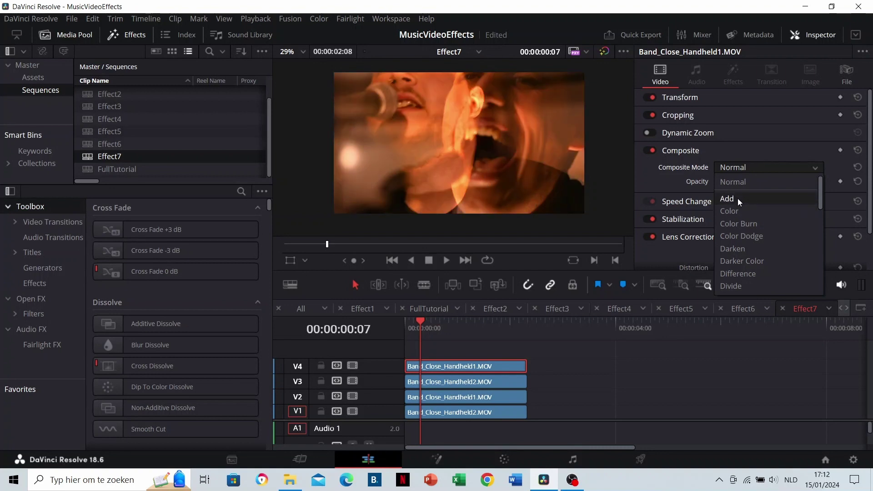
{"action": "left_click", "coordinate": [737, 198]}
{"action": "left_click", "coordinate": [464, 382]}
{"action": "left_click", "coordinate": [750, 168]}
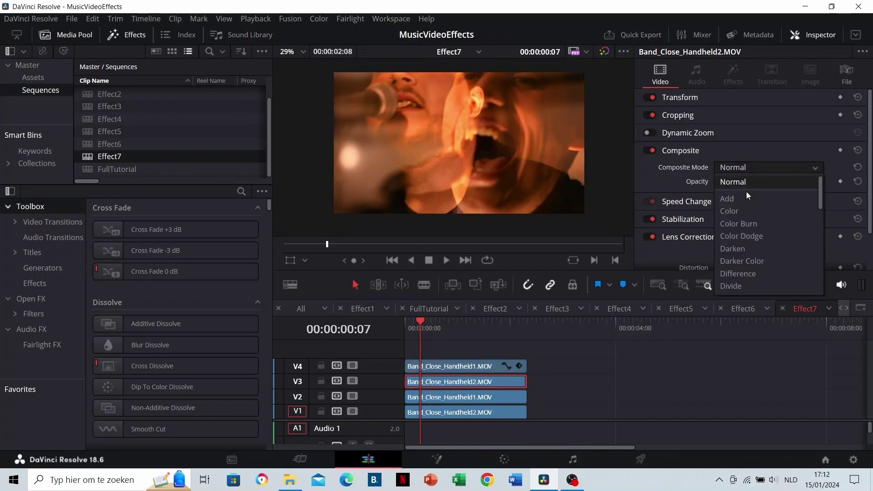
{"action": "left_click", "coordinate": [746, 197]}
{"action": "left_click", "coordinate": [452, 399]}
{"action": "left_click", "coordinate": [733, 165]}
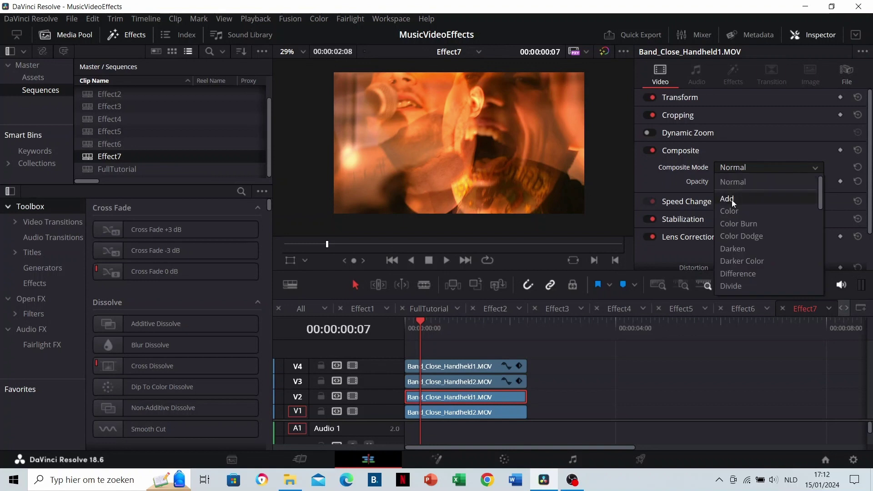
{"action": "left_click", "coordinate": [732, 200]}
{"action": "left_click", "coordinate": [542, 365]}
{"action": "left_click_drag", "start_coordinate": [414, 334], "coordinate": [399, 333]}
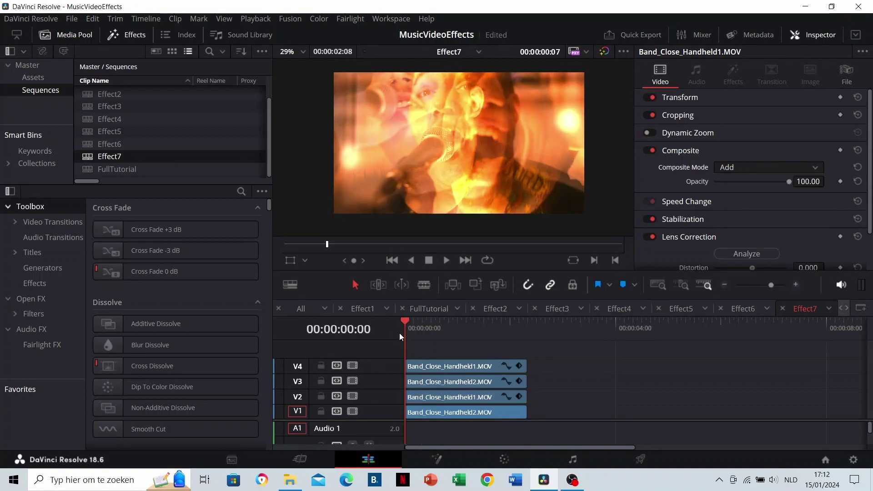